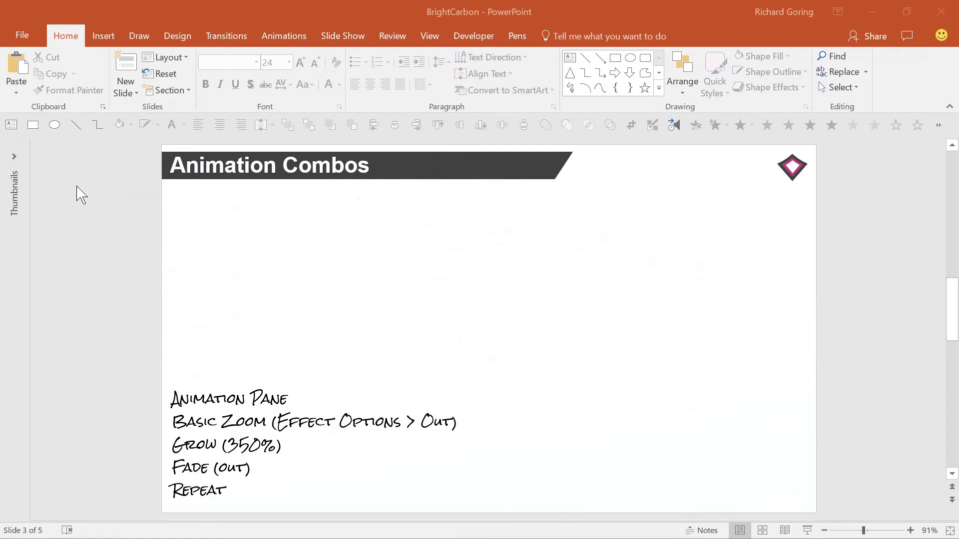
Step: Draw a circle right of the slide centre with a white outline and no fill
click(54, 124)
drag(564, 303, 631, 370)
click(157, 124)
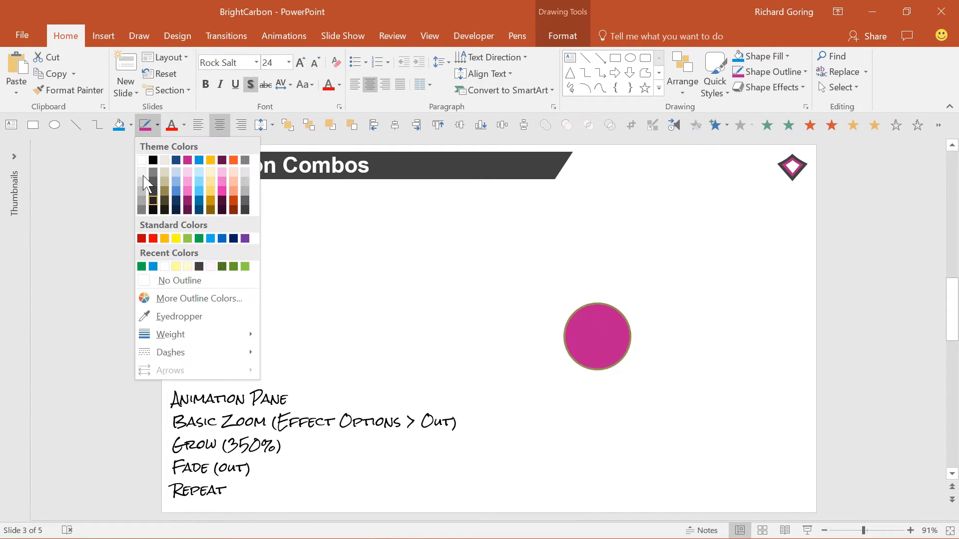
click(140, 159)
click(131, 125)
click(150, 280)
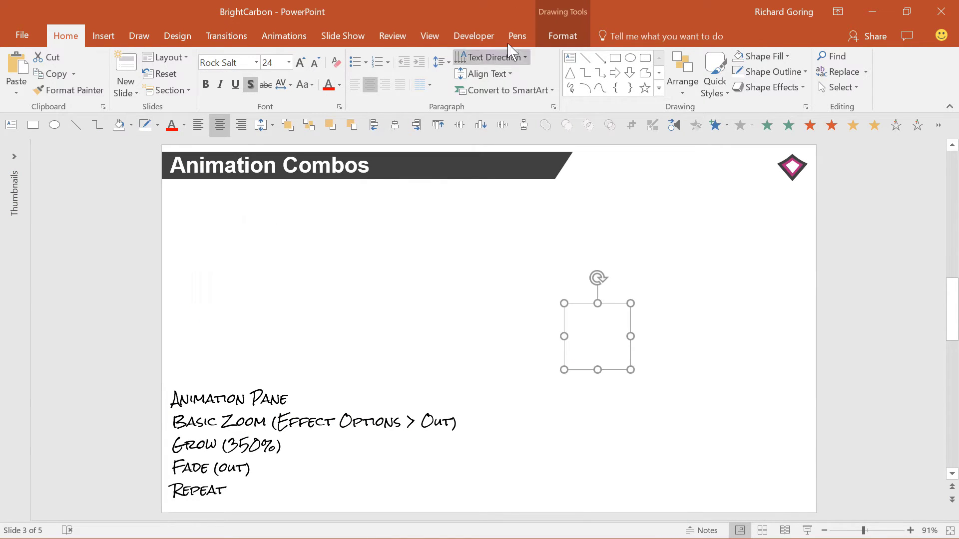
Step: Give the circle a pink glow from Shape Effects
click(563, 36)
click(370, 87)
mouse_move(395, 206)
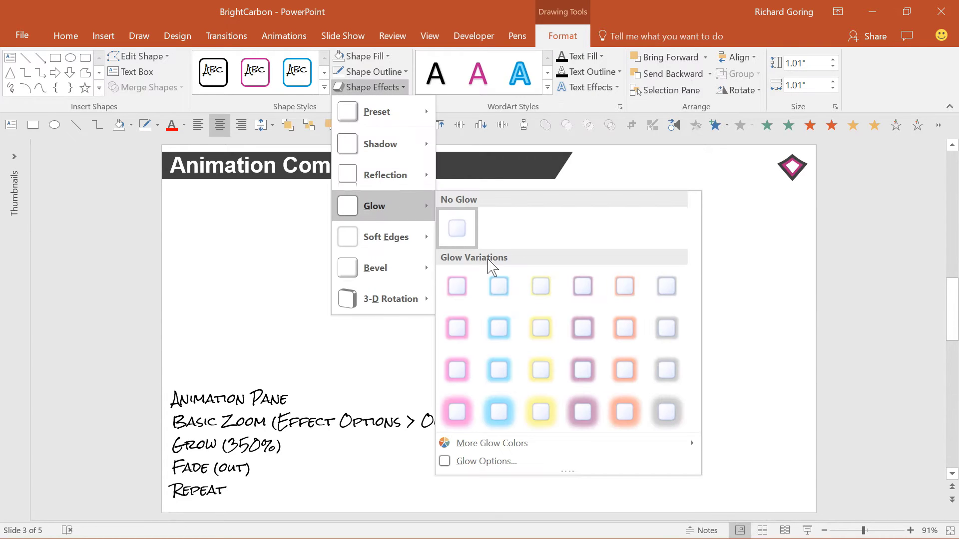
click(457, 370)
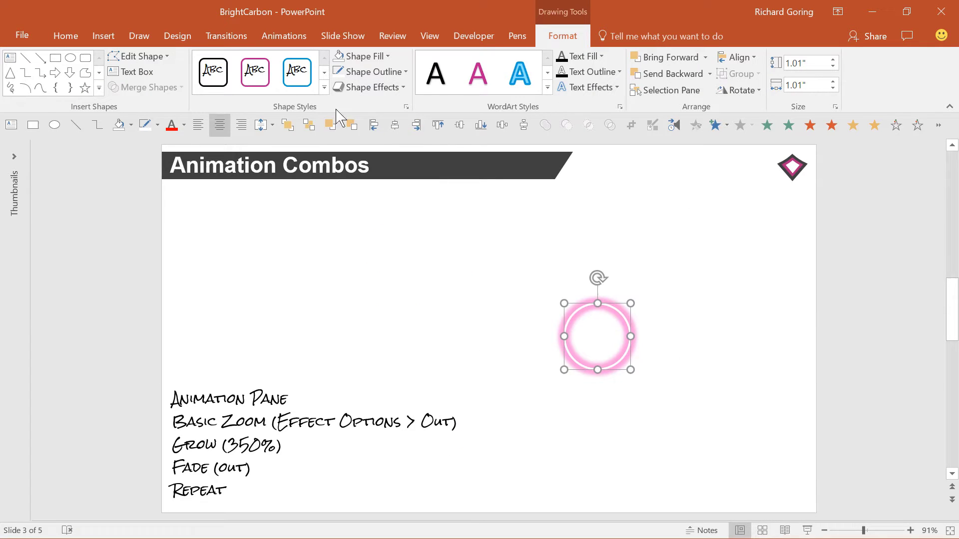
Step: Add a Zoom entrance animation to the ring
click(284, 36)
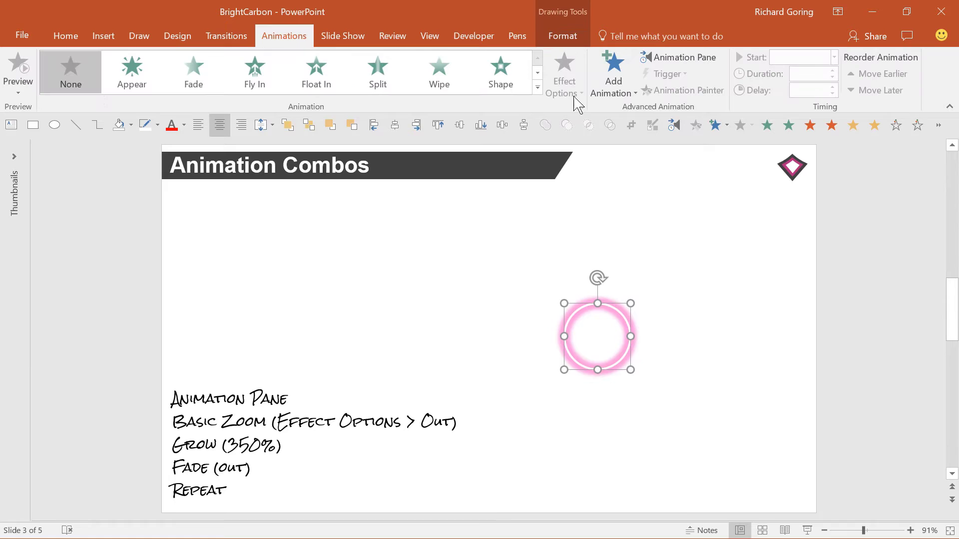
click(633, 93)
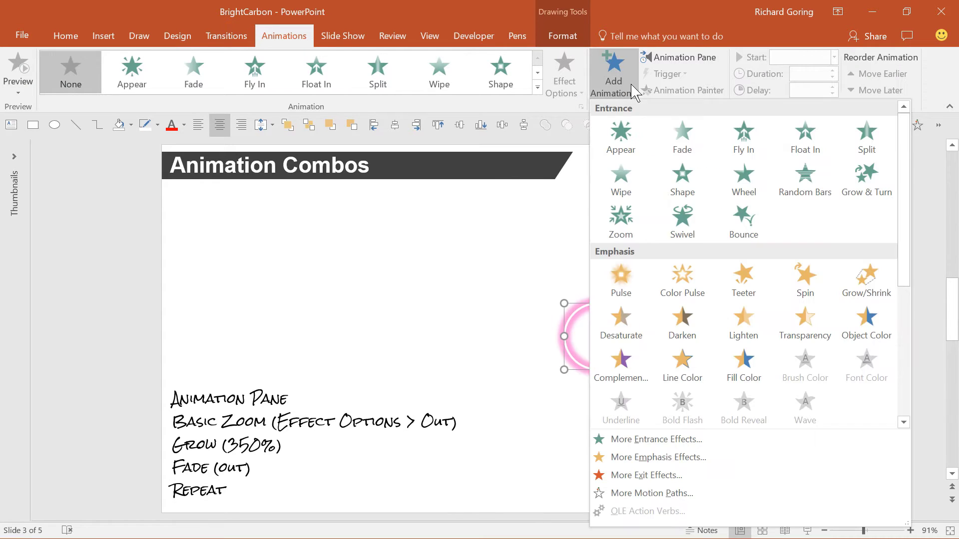
click(642, 227)
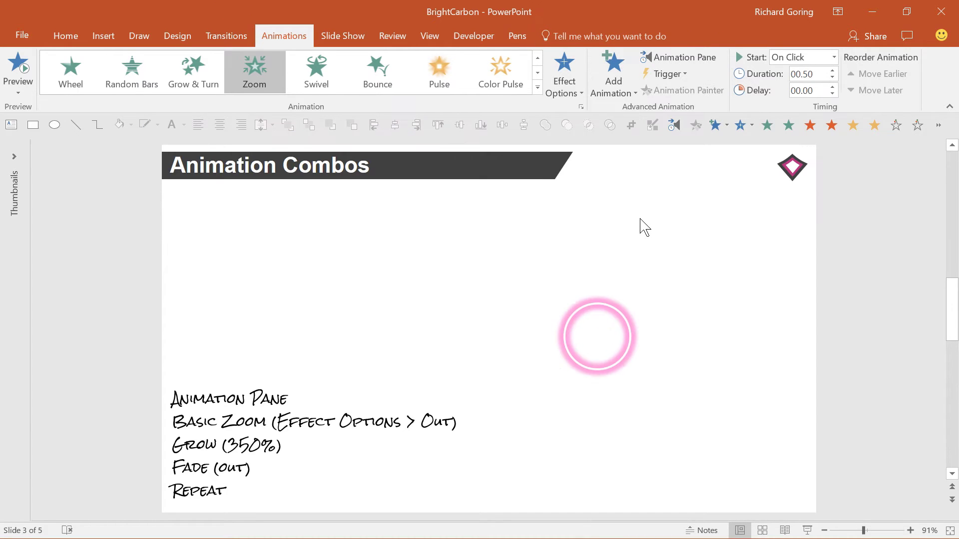
Step: Add a Grow/Shrink emphasis and a Fade exit animation to the ring
click(618, 93)
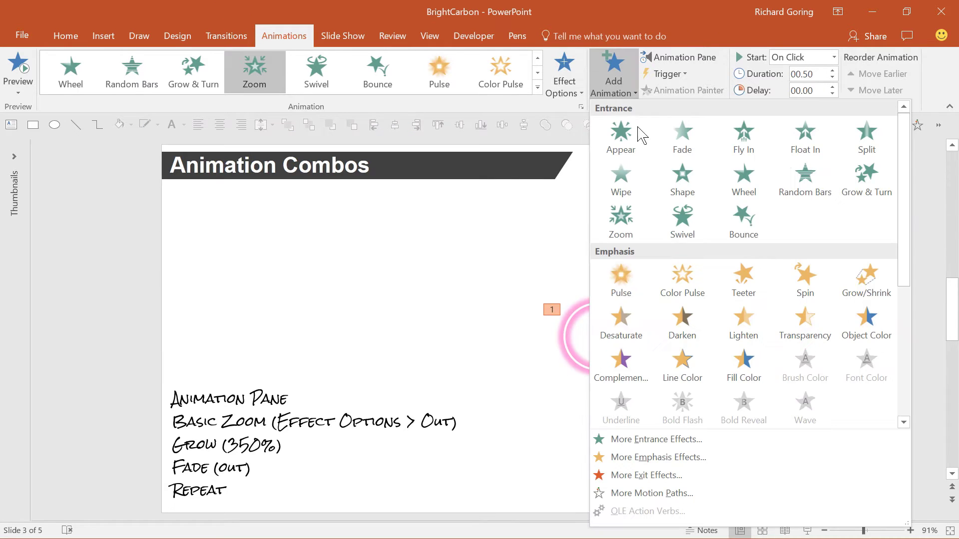
click(872, 282)
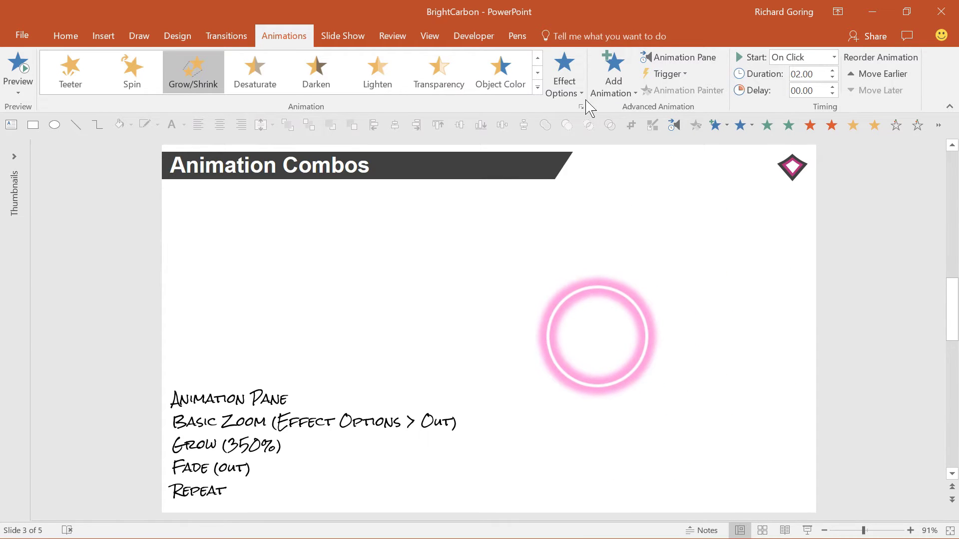
click(614, 93)
drag(901, 241, 901, 329)
click(695, 304)
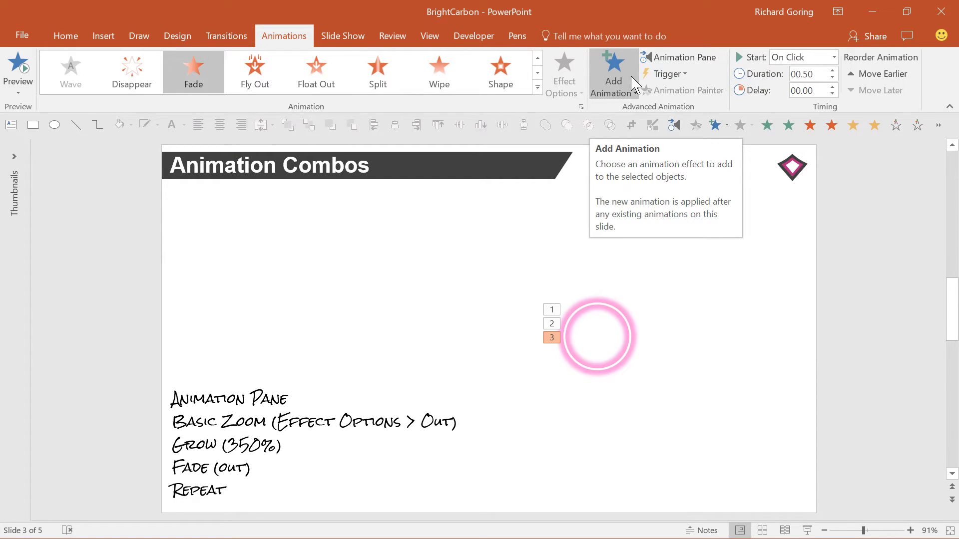
click(538, 88)
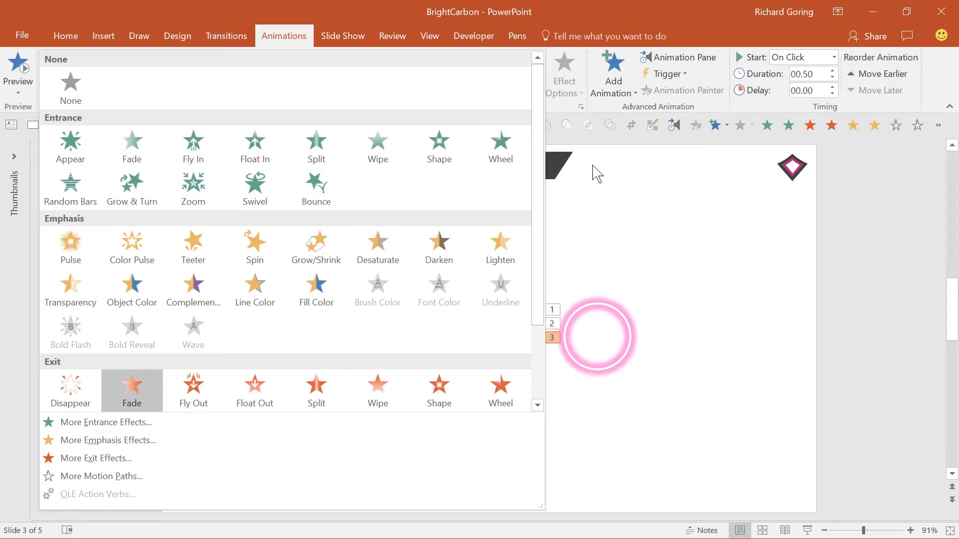
click(598, 174)
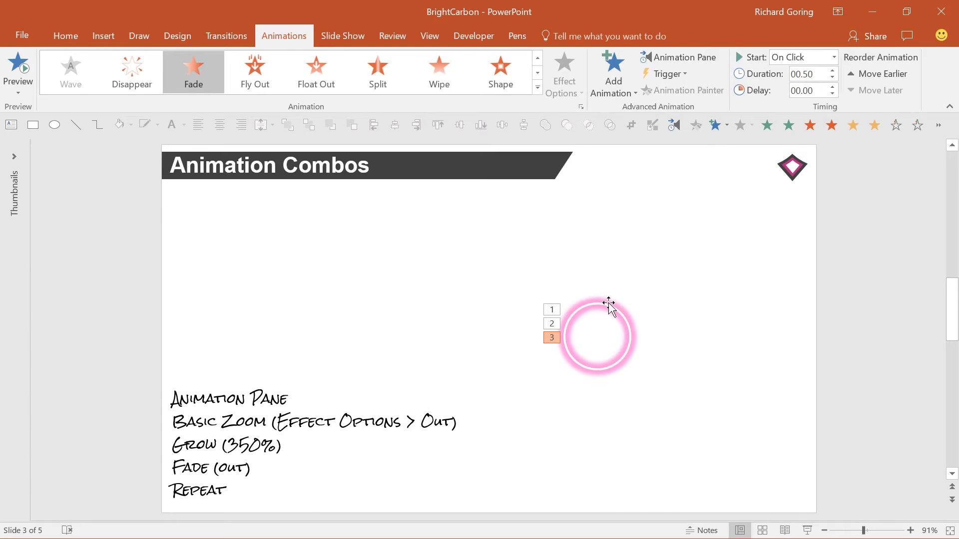
Step: In the Animation Pane, set the ring's Grow/Shrink size to a custom 350%
click(610, 306)
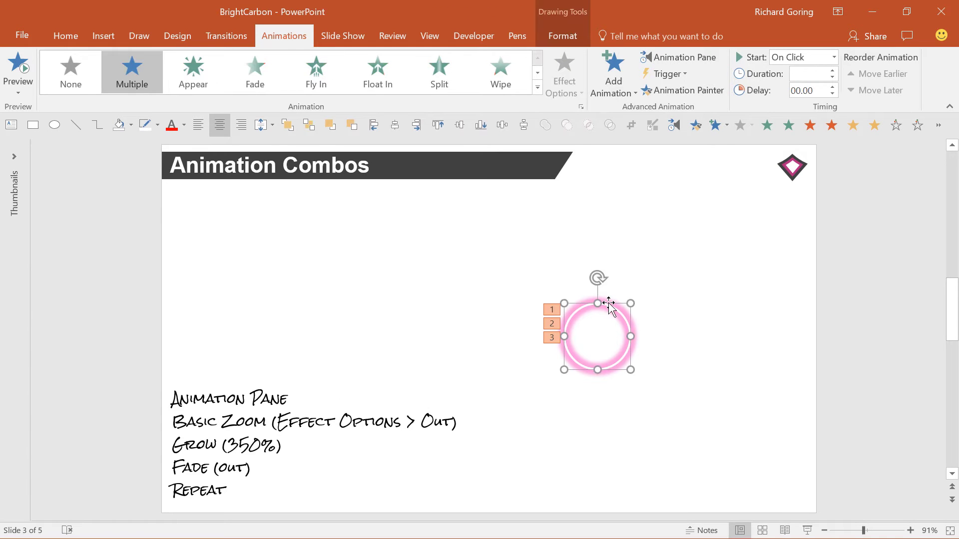
click(698, 59)
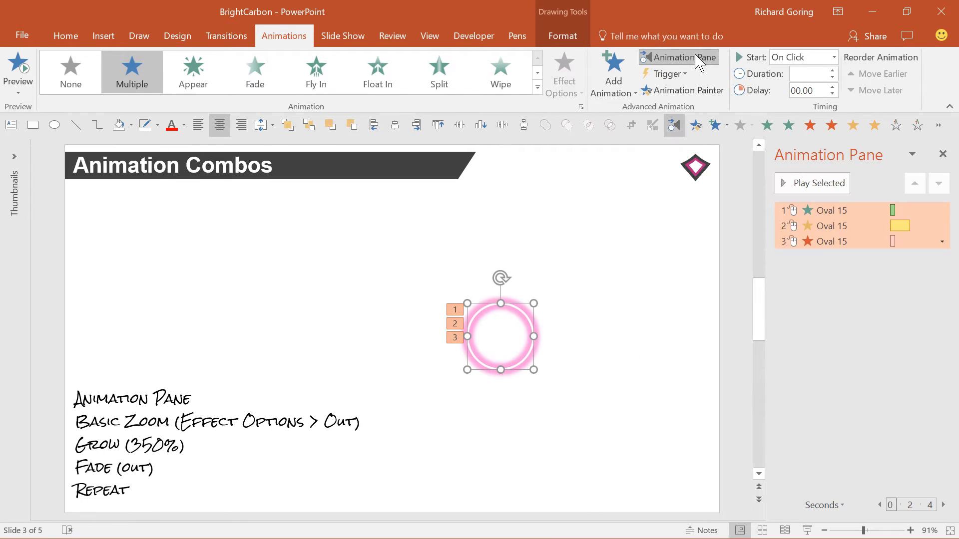
double_click(819, 227)
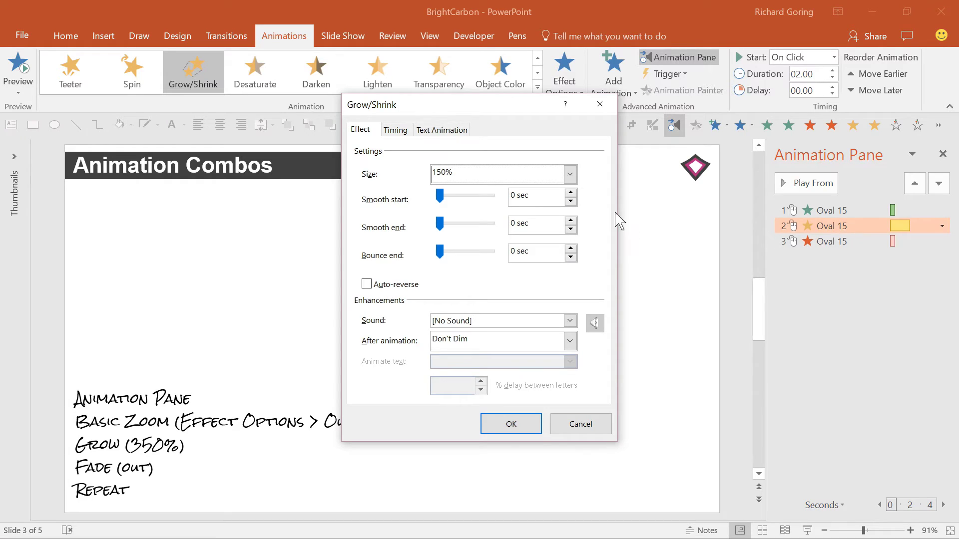
click(569, 175)
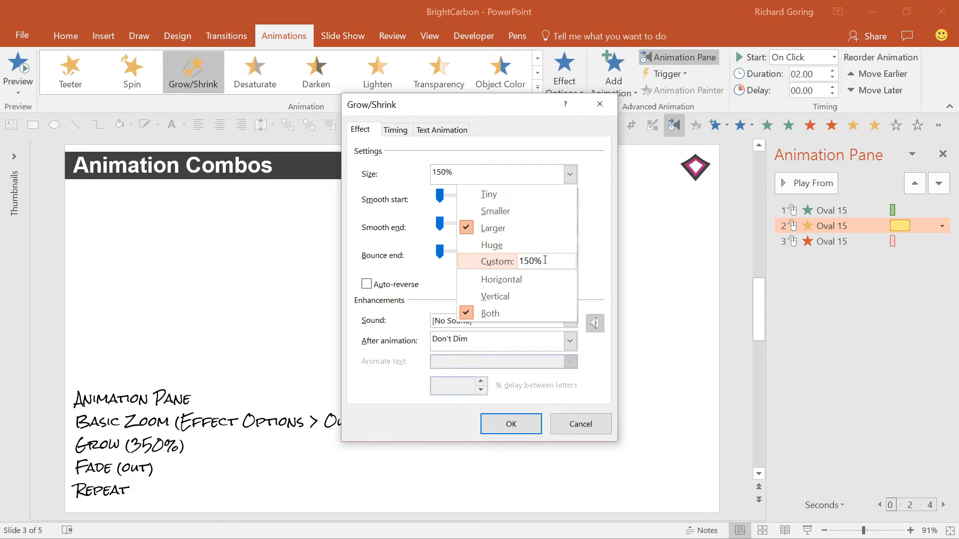
click(511, 263)
text(3)
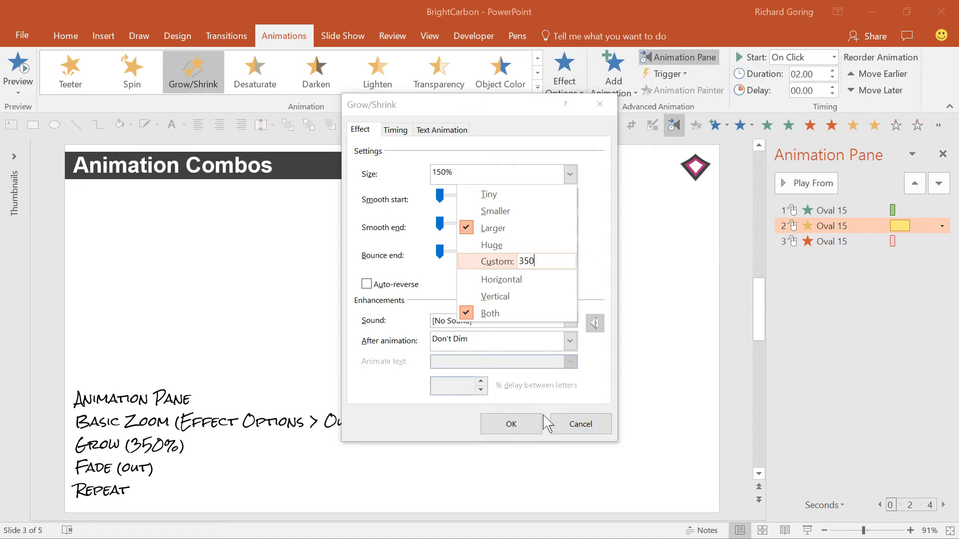
key(Return)
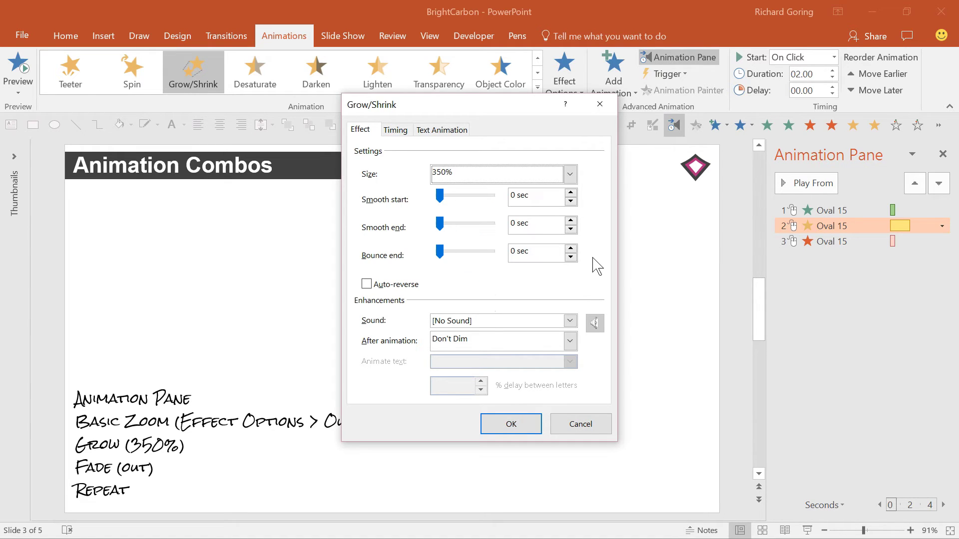
click(511, 425)
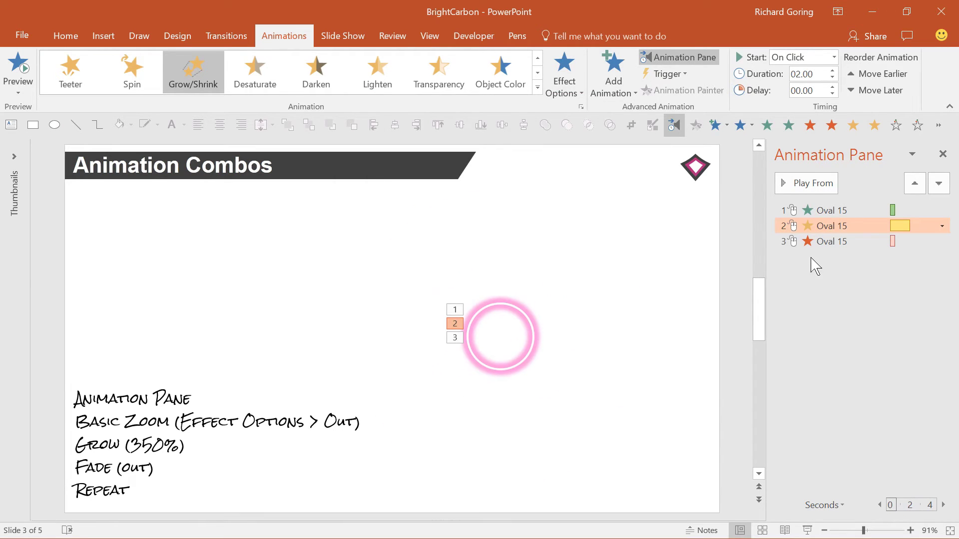
Step: Set Fade to start With Previous, and Zoom and Grow/Shrink to After Previous
click(828, 241)
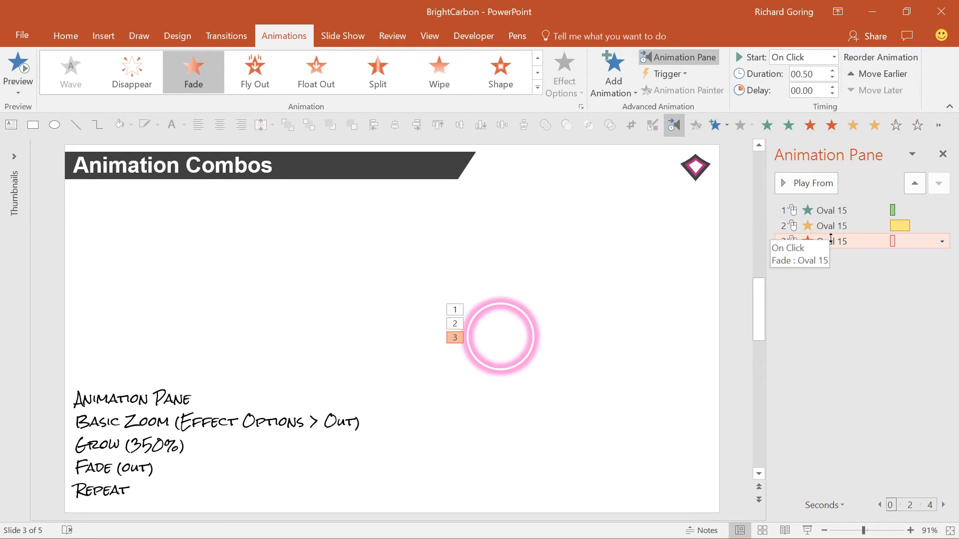
right_click(826, 240)
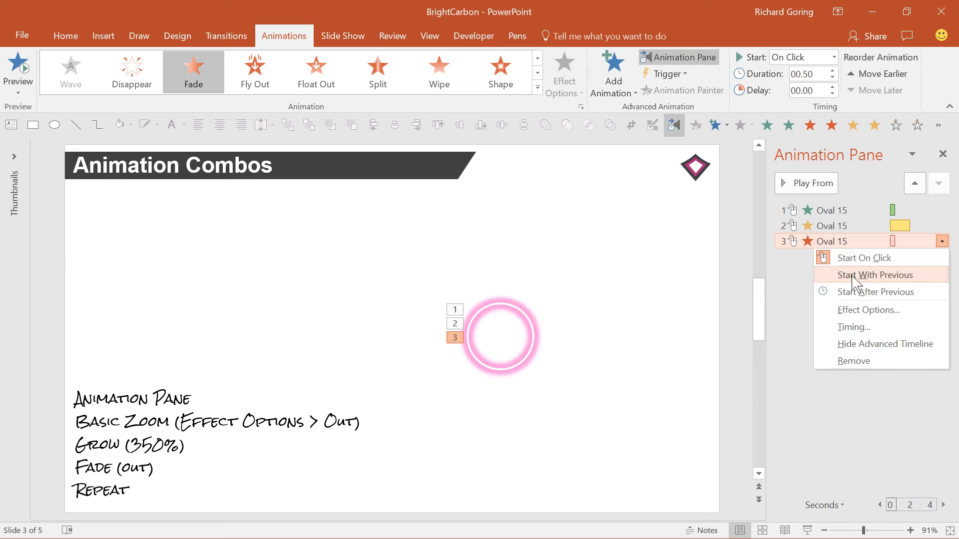
click(867, 276)
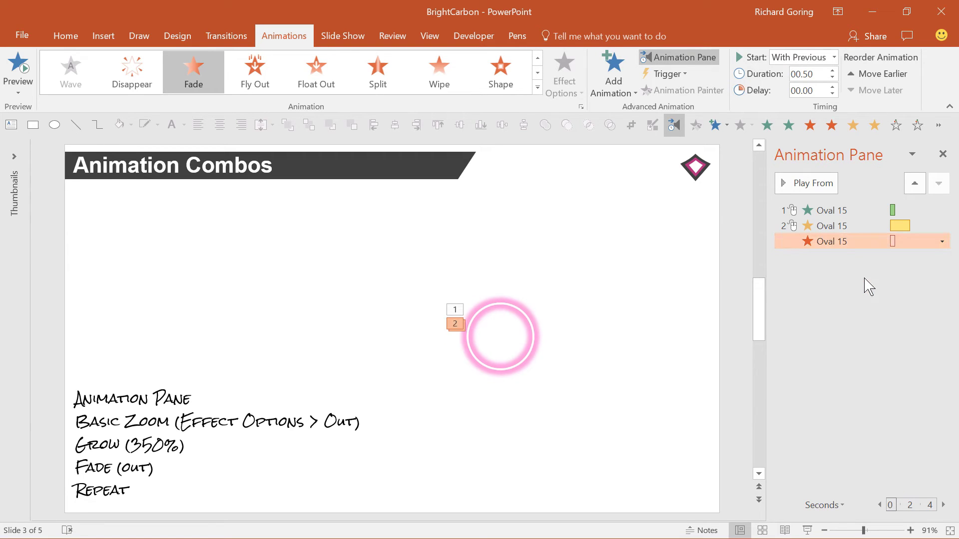
click(819, 210)
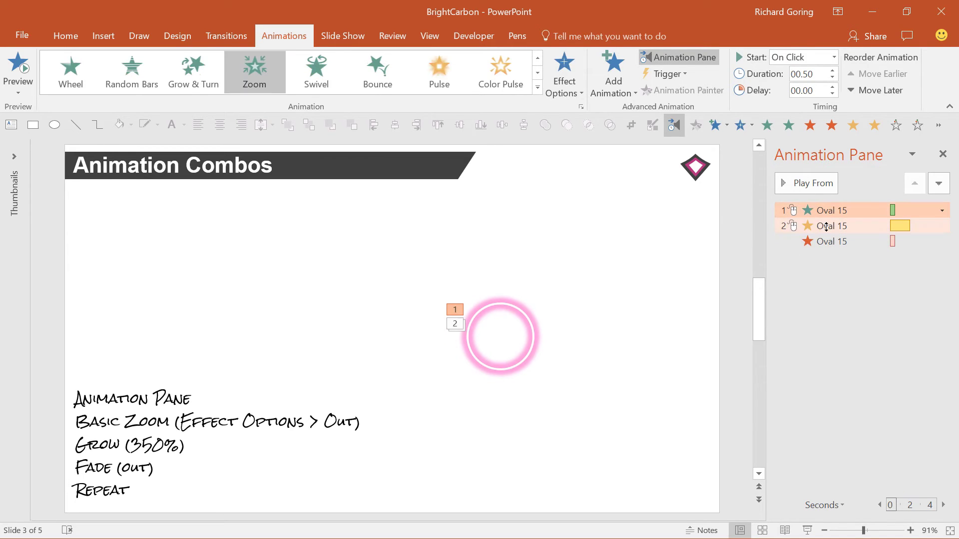
shift+click(828, 227)
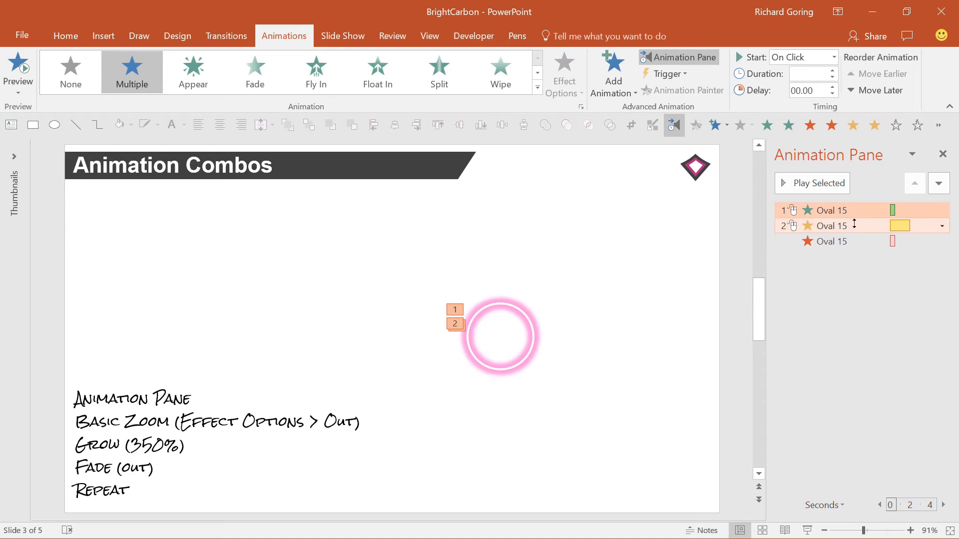
click(942, 210)
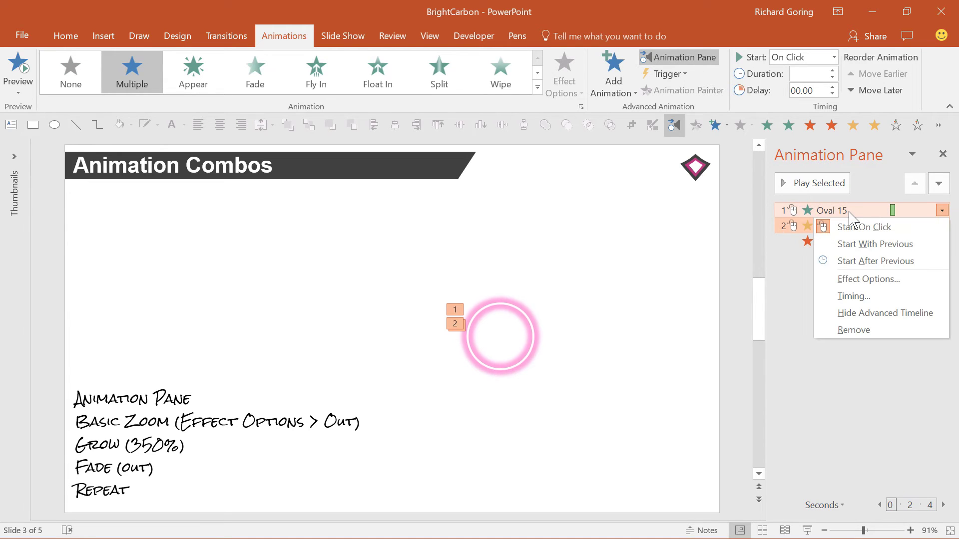
click(871, 261)
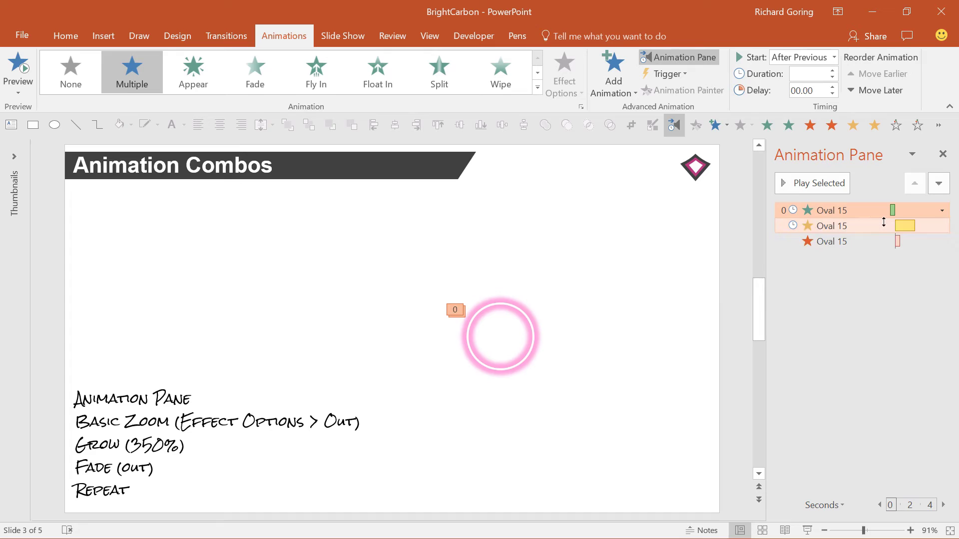
Step: Adjust the Fade duration and set the Grow/Shrink duration to 1.00 second
click(879, 226)
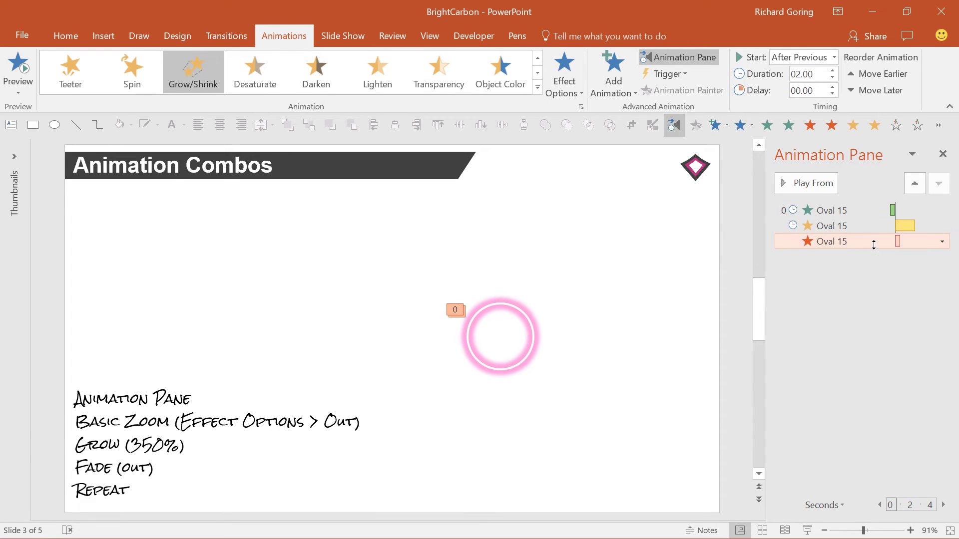
click(894, 241)
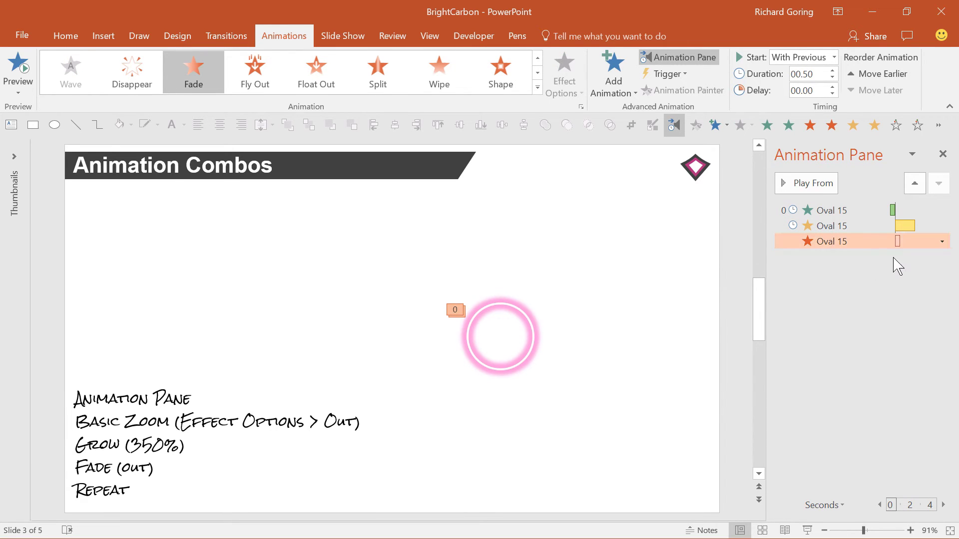
click(832, 70)
click(833, 71)
click(847, 226)
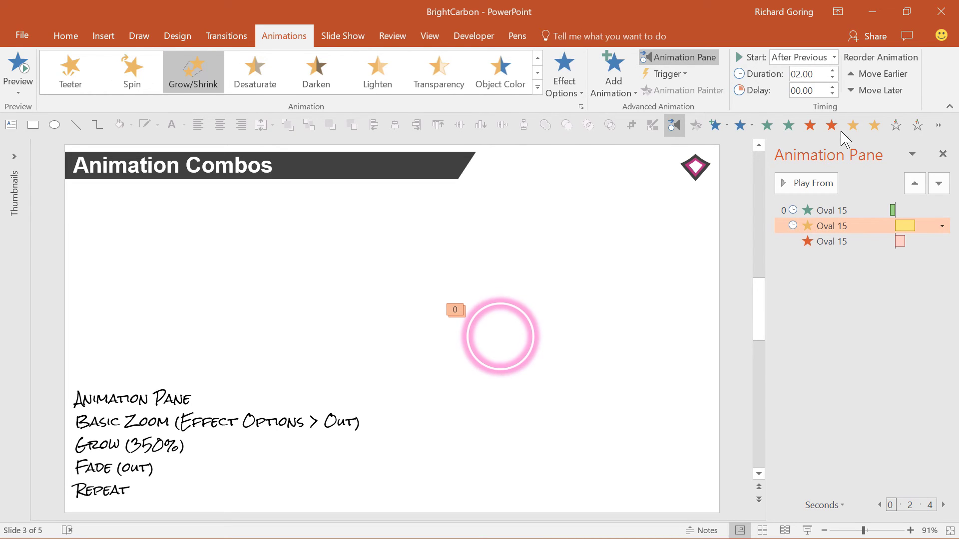
click(832, 78)
click(832, 79)
click(833, 78)
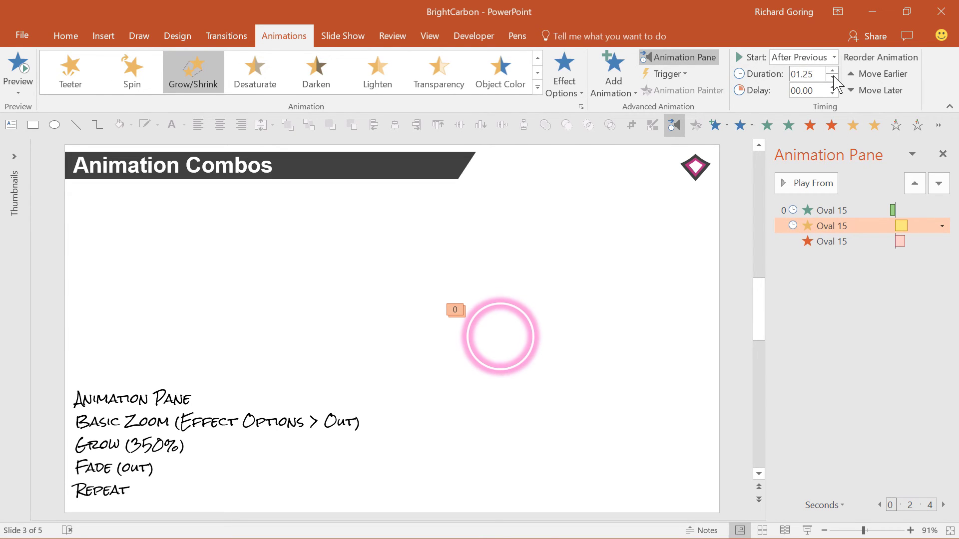
click(833, 78)
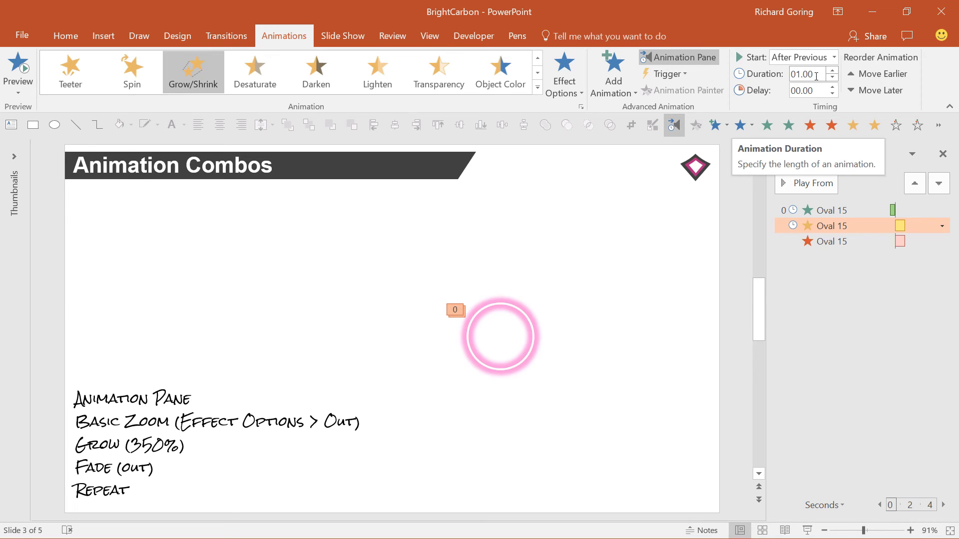
mouse_move(903, 226)
mouse_down()
mouse_move(914, 235)
mouse_move(906, 229)
mouse_up()
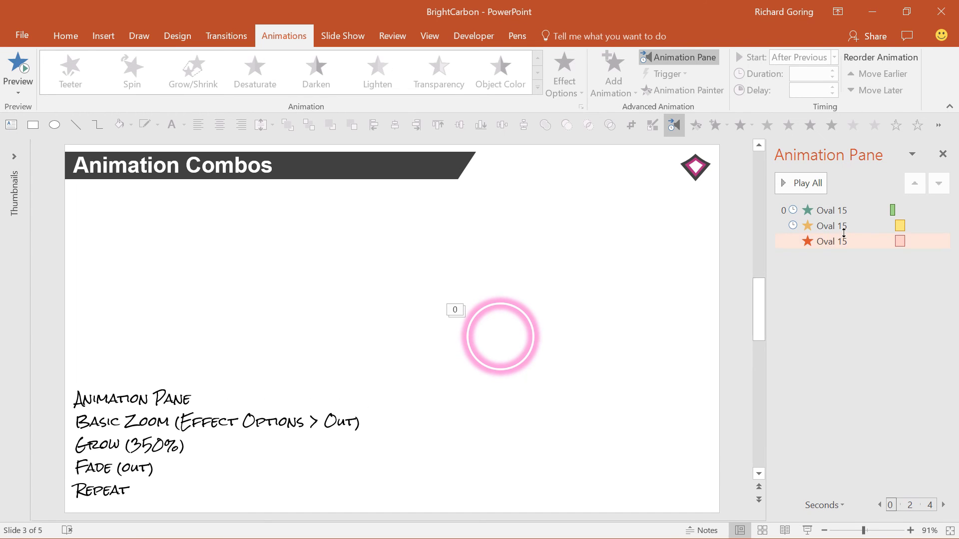
Step: Set the Grow/Shrink and Fade animations to repeat 4 times in Timing, then deselect
click(840, 227)
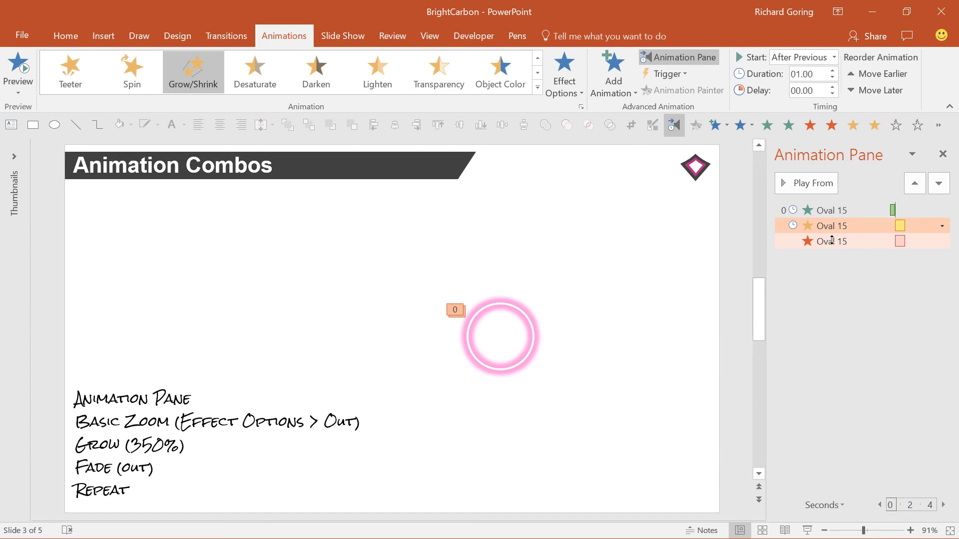
shift+click(831, 241)
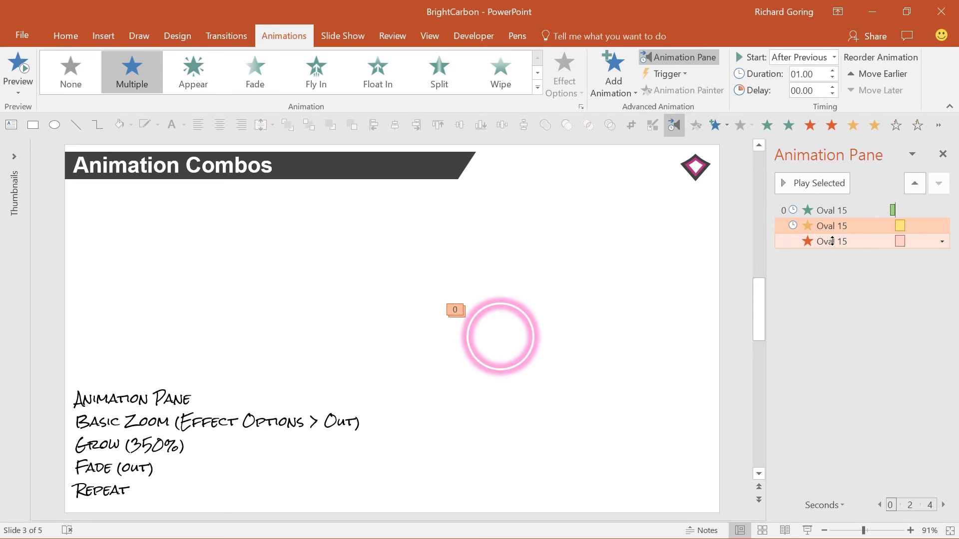
right_click(832, 242)
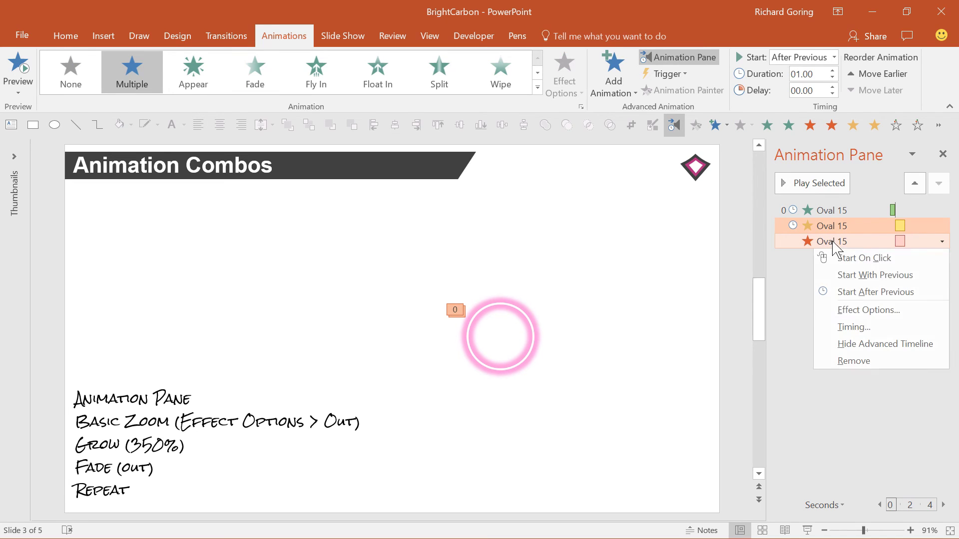
click(879, 329)
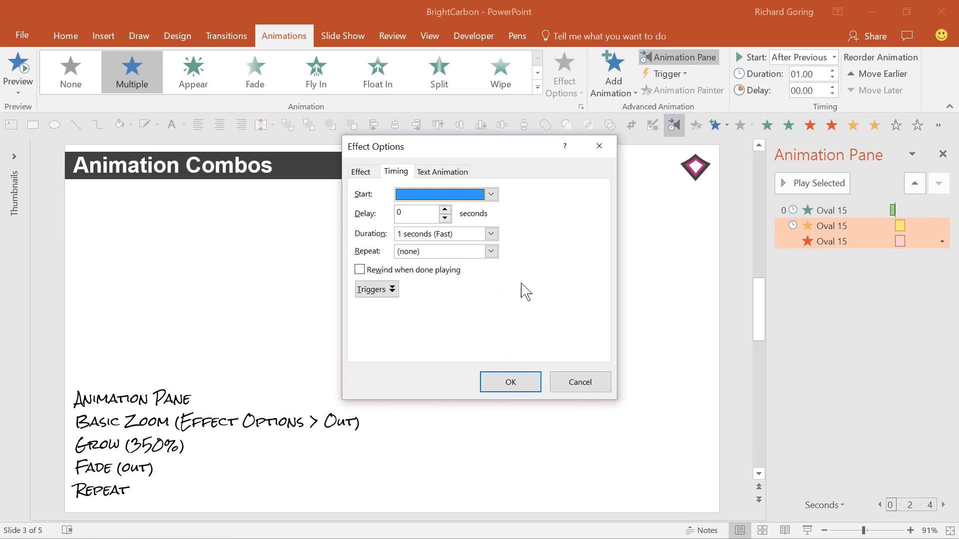
click(491, 252)
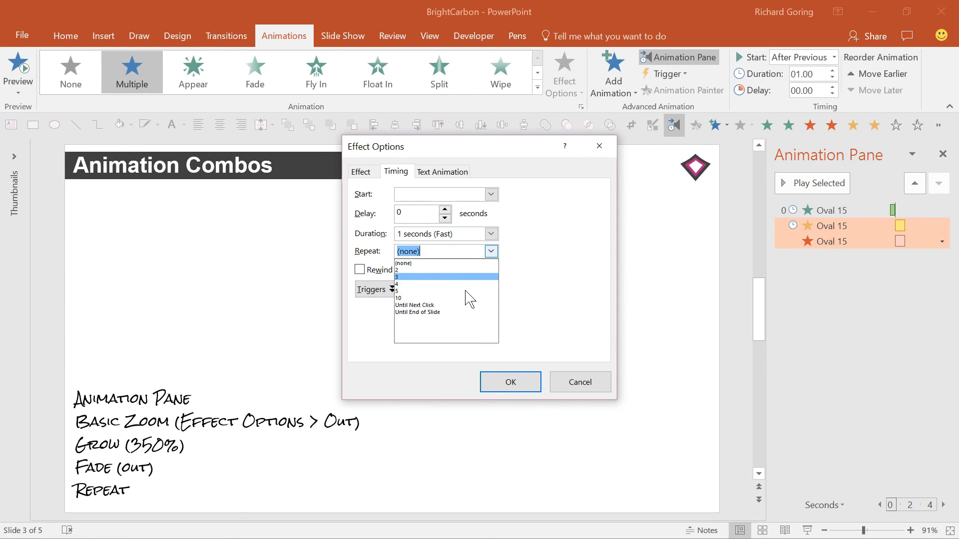
click(465, 284)
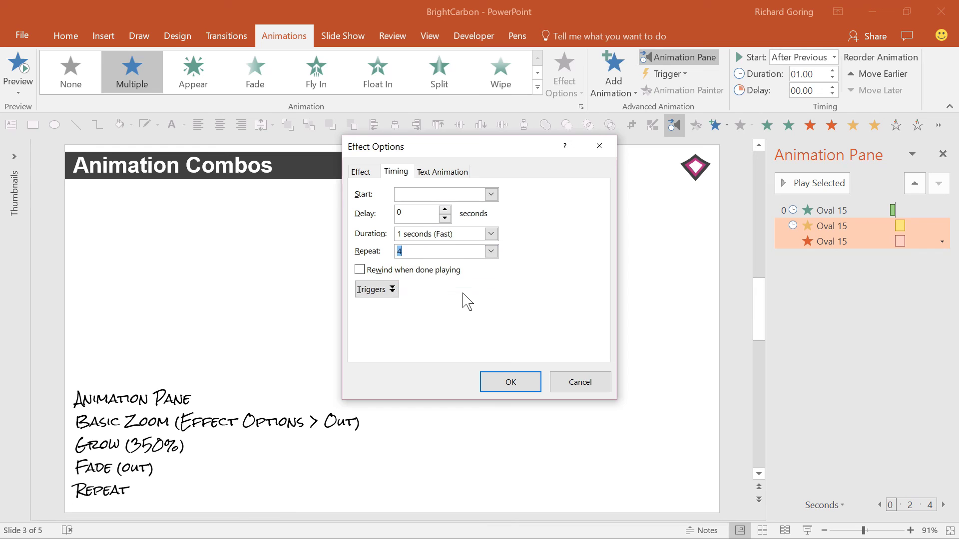
click(514, 383)
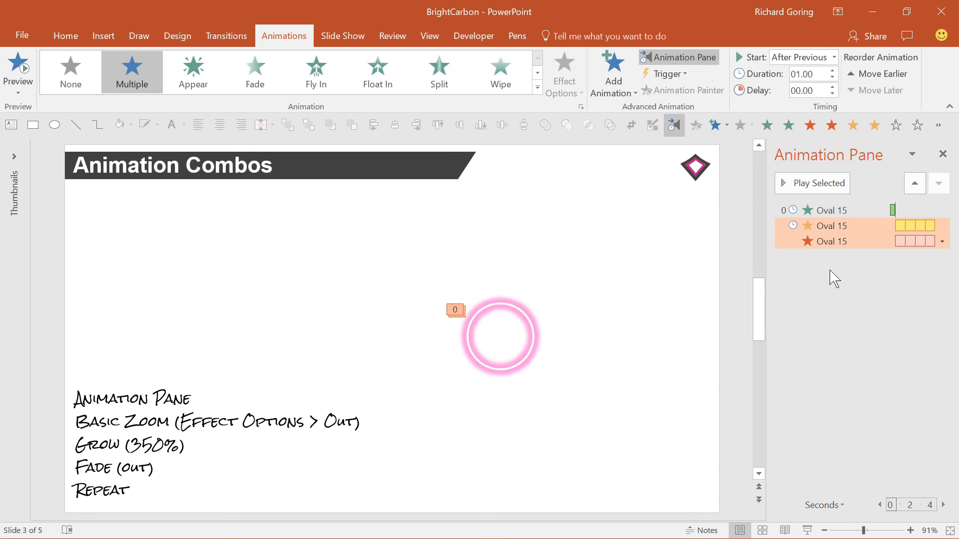
click(735, 316)
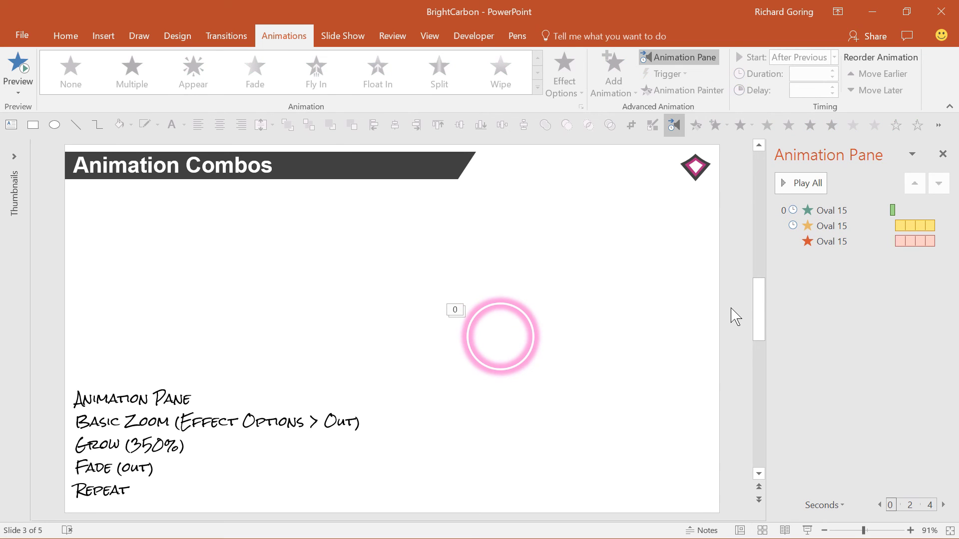